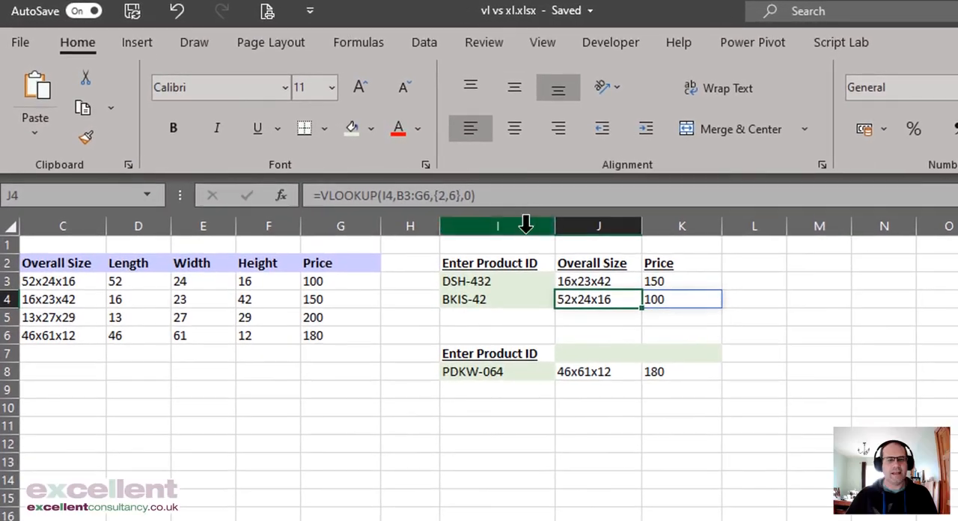
Step: Review the lookup formulas in J3, J4 and J8 that return overall size and price
{"action": "left_click", "coordinate": [604, 281]}
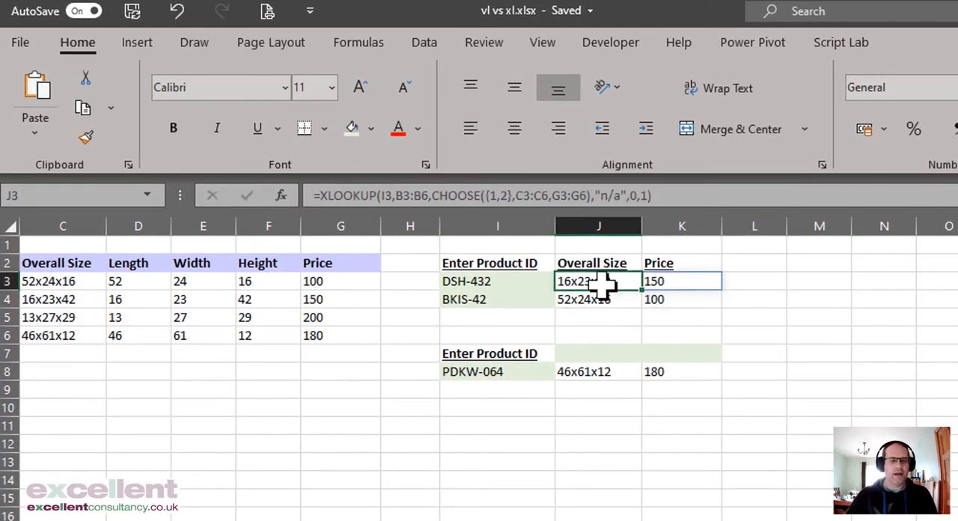
{"action": "left_click", "coordinate": [605, 299]}
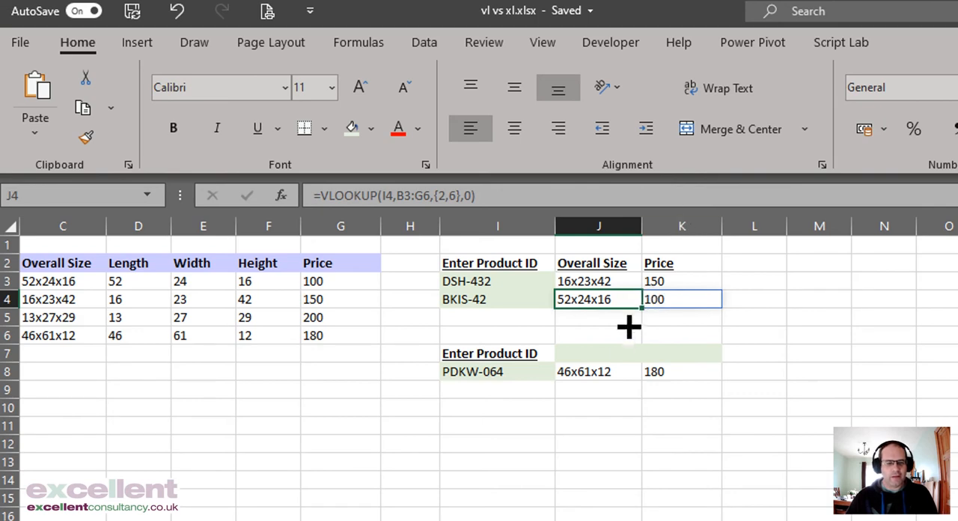
{"action": "left_click", "coordinate": [603, 371]}
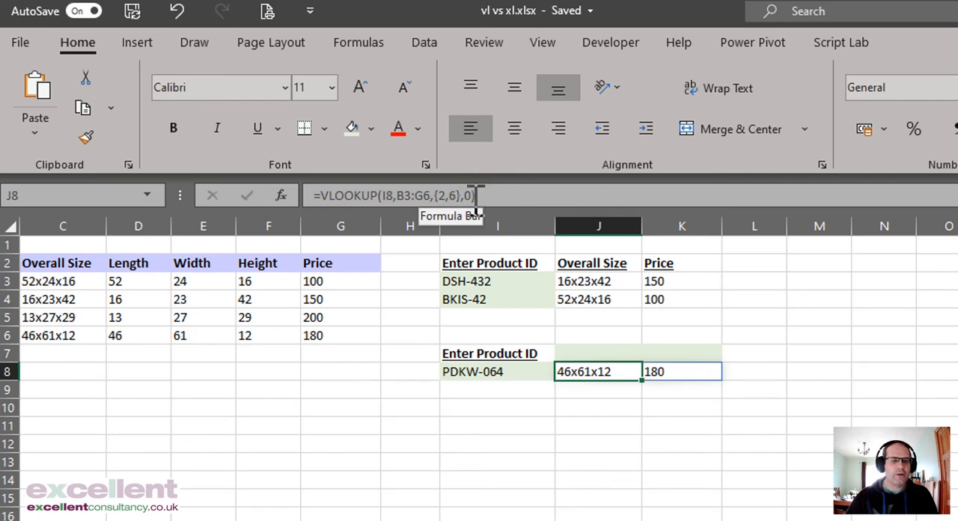
Step: Enter =SEQUENCE(,2) in J7 to generate a two-column number sequence above the PDKW-064 lookup results
{"action": "left_click", "coordinate": [612, 351]}
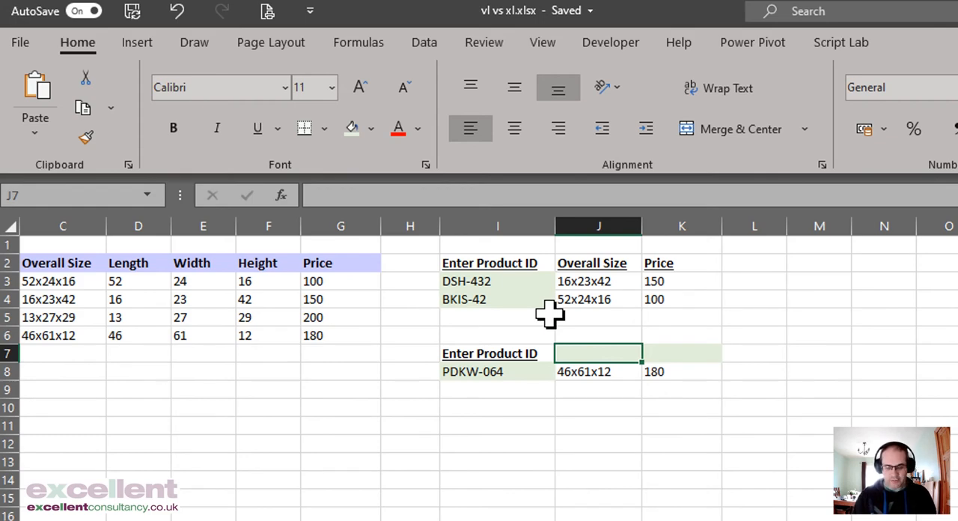
{"action": "type", "text": "=sequence"}
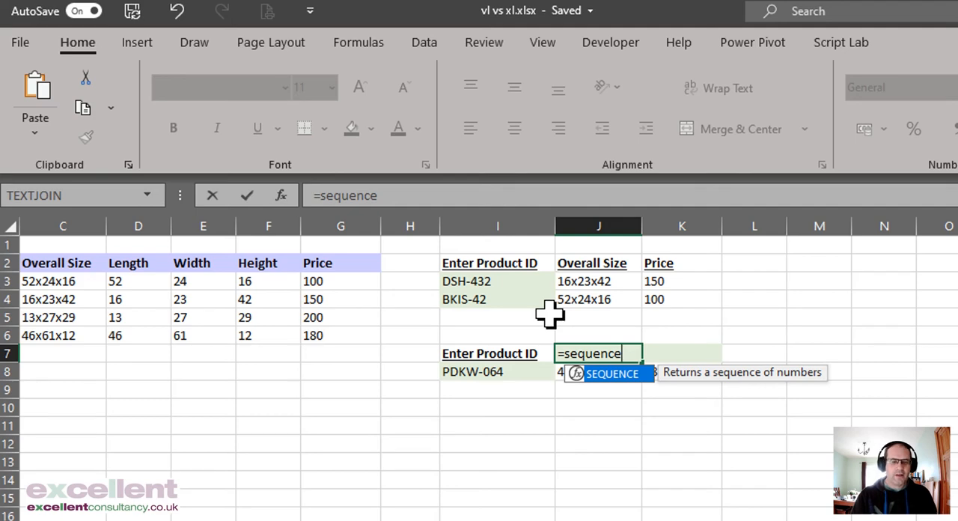
{"action": "type", "text": "("}
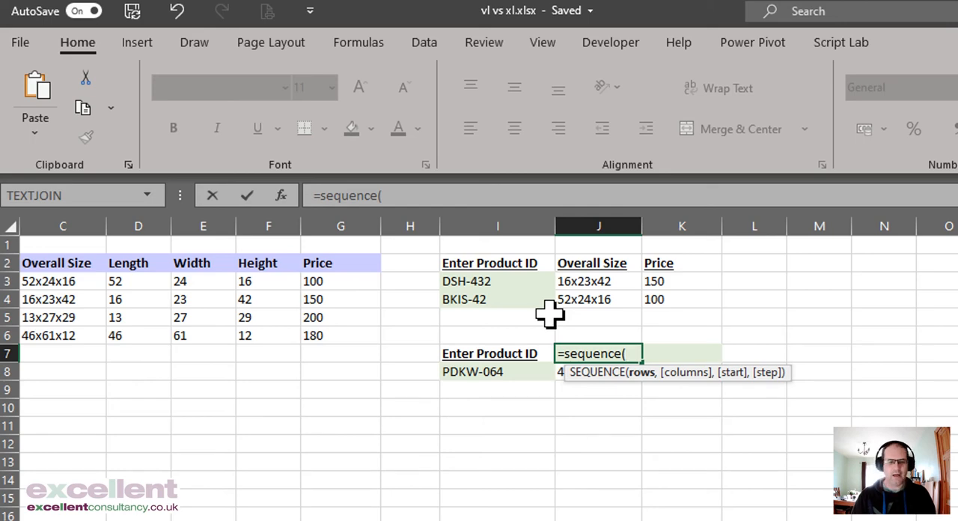
{"action": "type", "text": ",2)"}
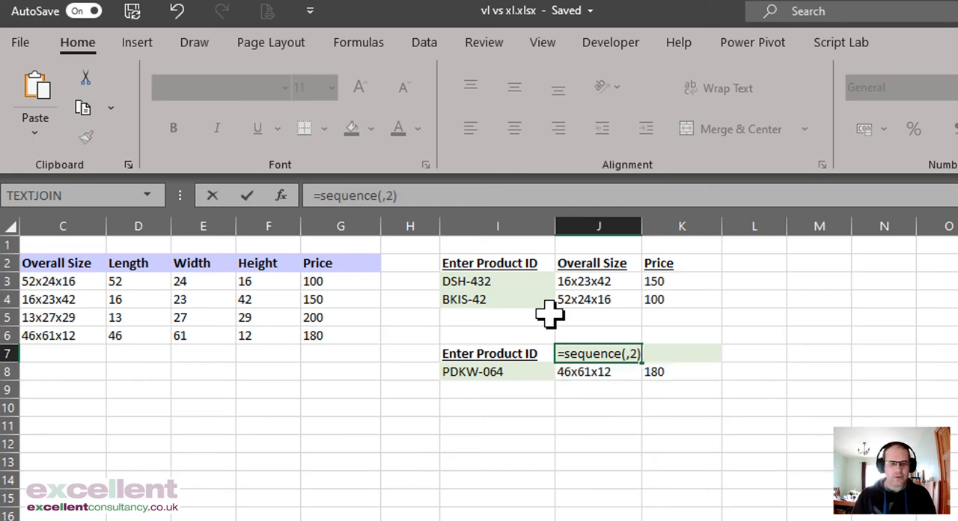
{"action": "key", "text": "Return"}
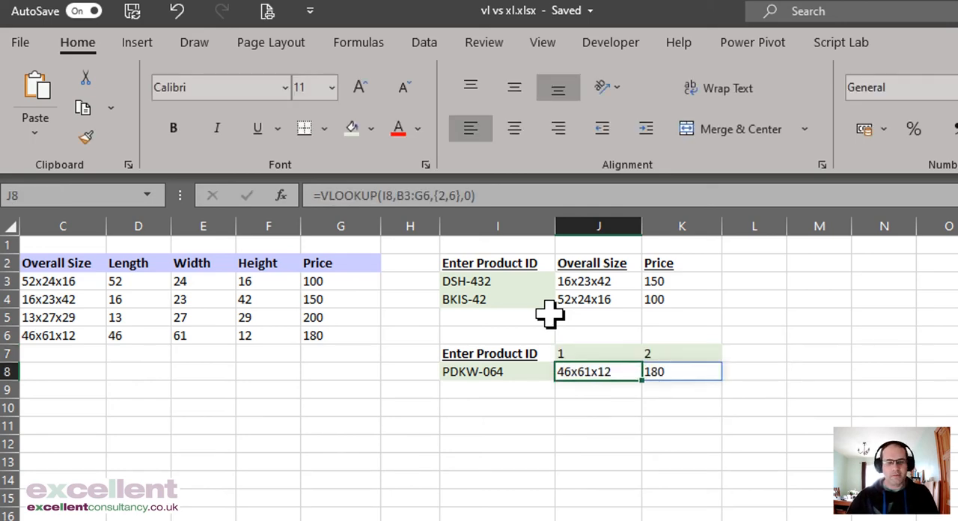
Step: Add a start value of 2 to the formula in J7, making it =SEQUENCE(,2,2)
{"action": "left_click", "coordinate": [596, 354]}
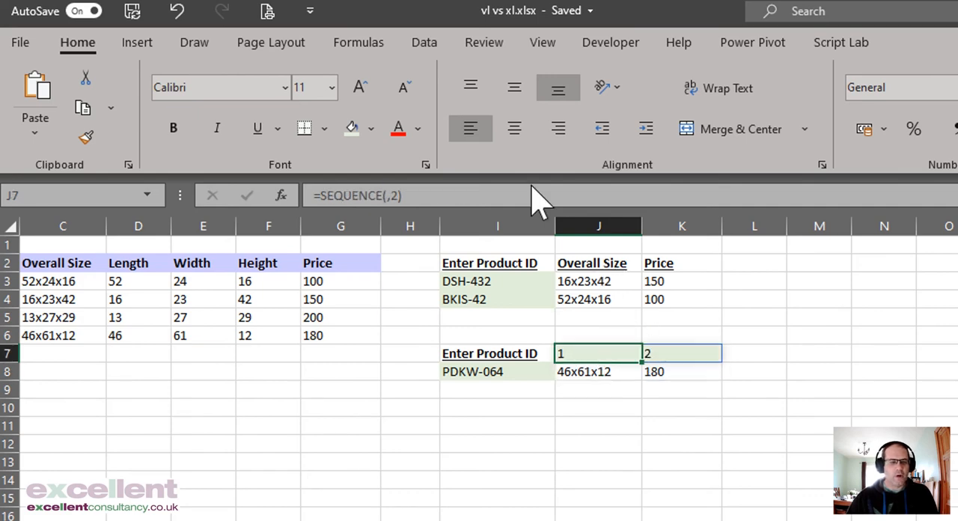
{"action": "left_click", "coordinate": [395, 195]}
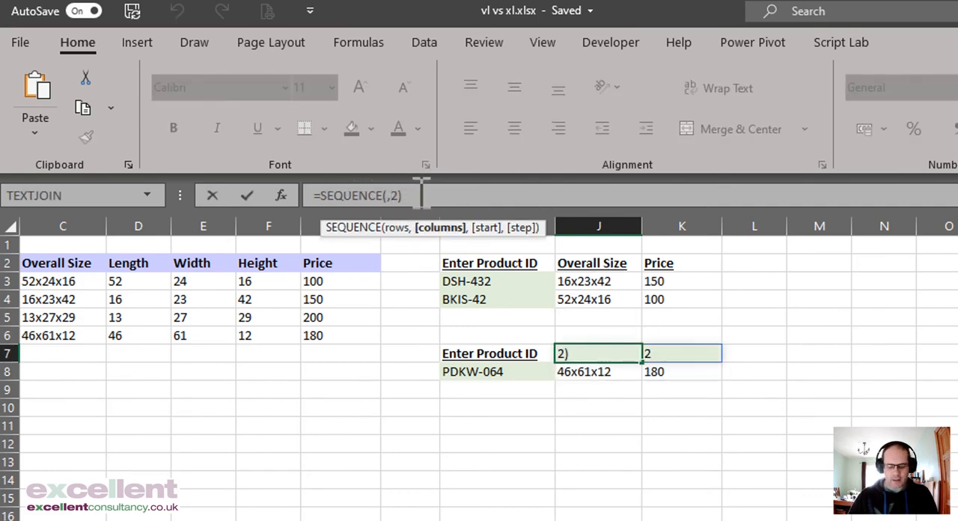
{"action": "type", "text": ",{2"}
{"action": "key", "text": "Return"}
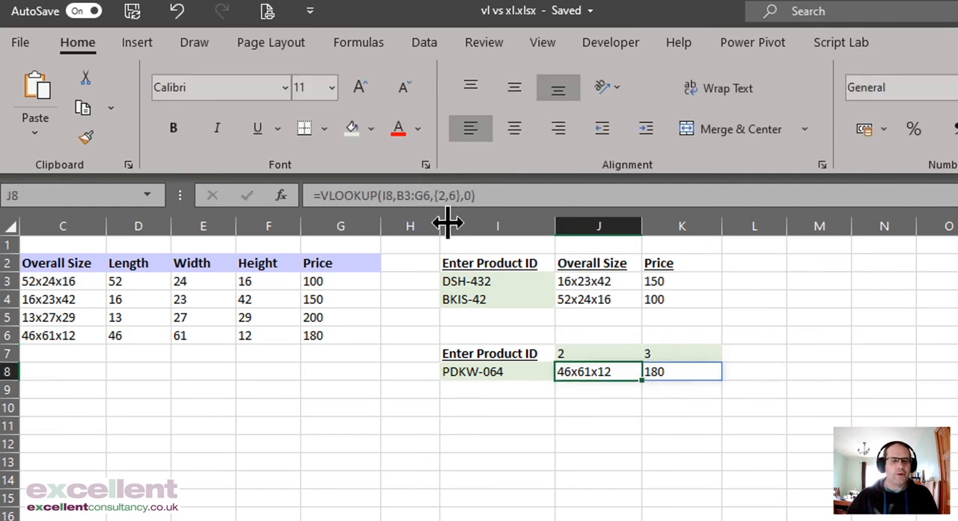
Step: Add a step value of 4 to the J7 formula, making it =SEQUENCE(,2,2,4)
{"action": "left_click", "coordinate": [603, 355]}
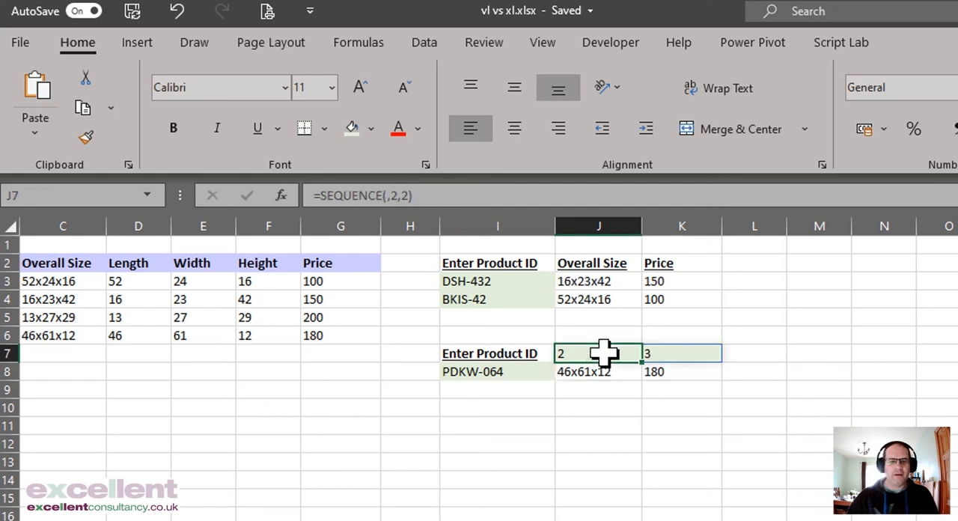
{"action": "left_click", "coordinate": [409, 194]}
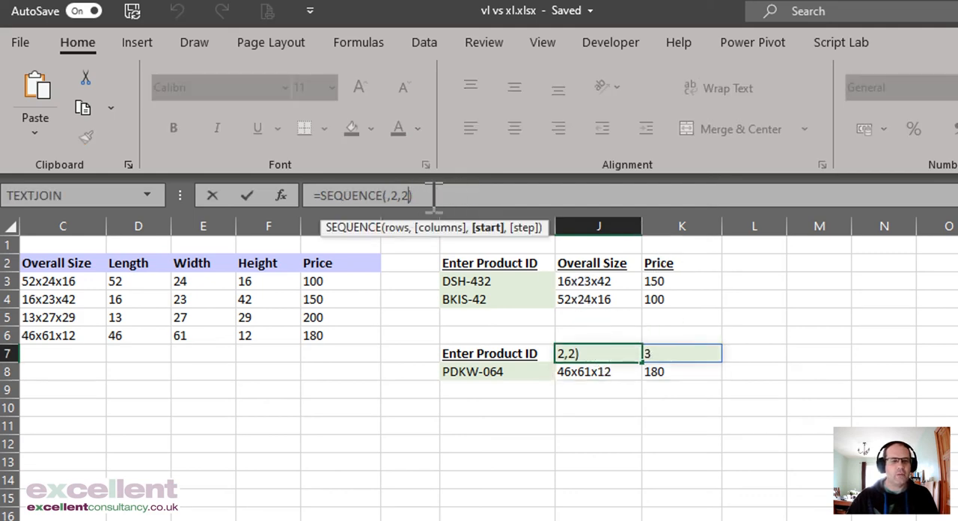
{"action": "type", "text": ",4"}
{"action": "key", "text": "Return"}
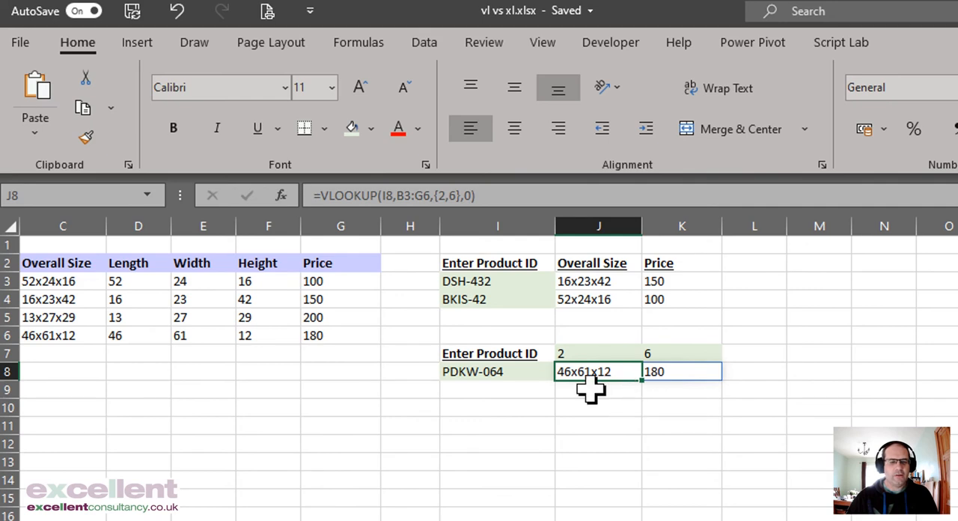
Step: Replace the {2,6} column index array in the J8 VLOOKUP with a reference to cell J7
{"action": "left_click", "coordinate": [467, 353]}
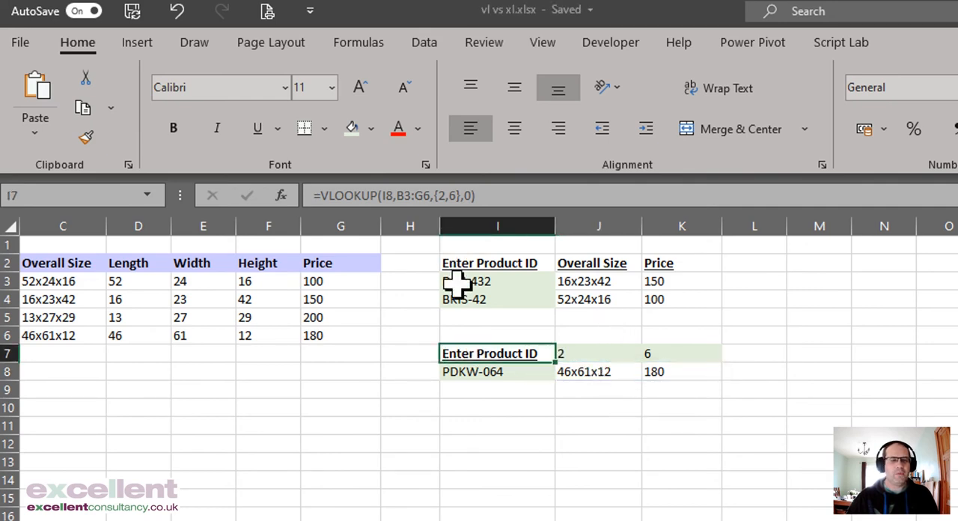
{"action": "right_click", "coordinate": [491, 356]}
{"action": "key", "text": "Escape"}
{"action": "left_click", "coordinate": [581, 370]}
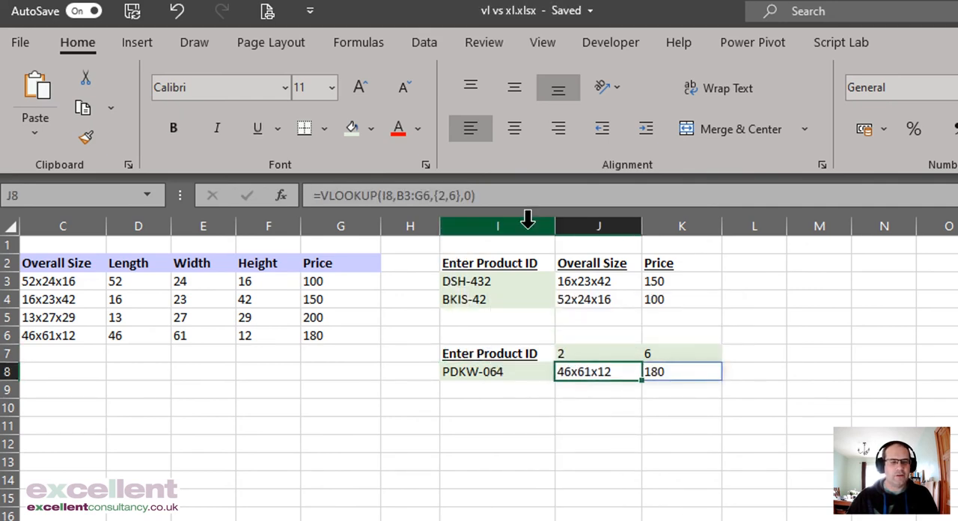
{"action": "left_click", "coordinate": [457, 196]}
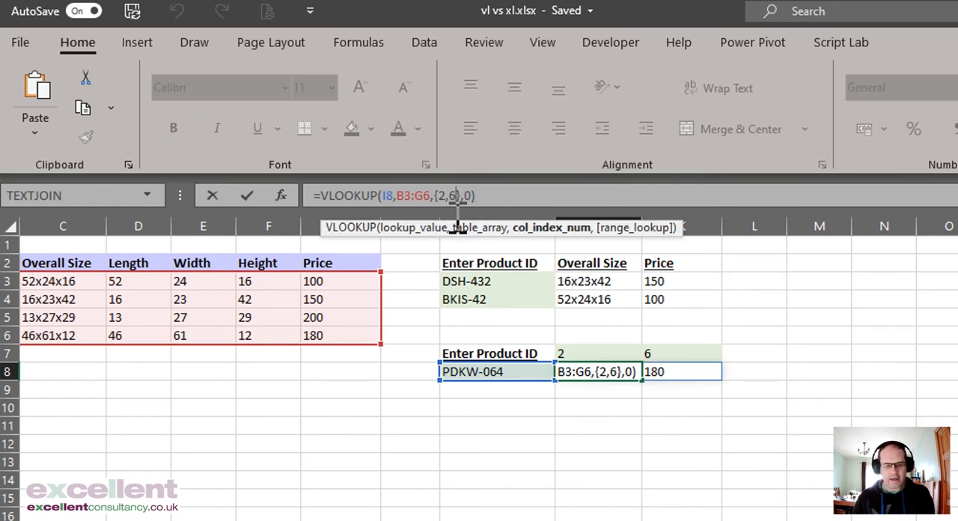
{"action": "key", "text": "Delete"}
{"action": "key", "text": "BackSpace"}
{"action": "key", "text": "BackSpace"}
{"action": "key", "text": "BackSpace"}
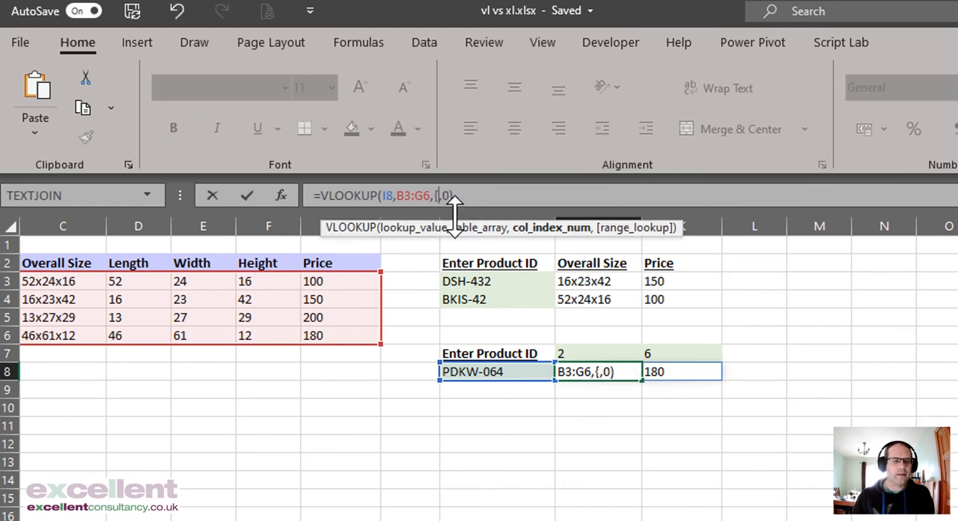
{"action": "key", "text": "BackSpace"}
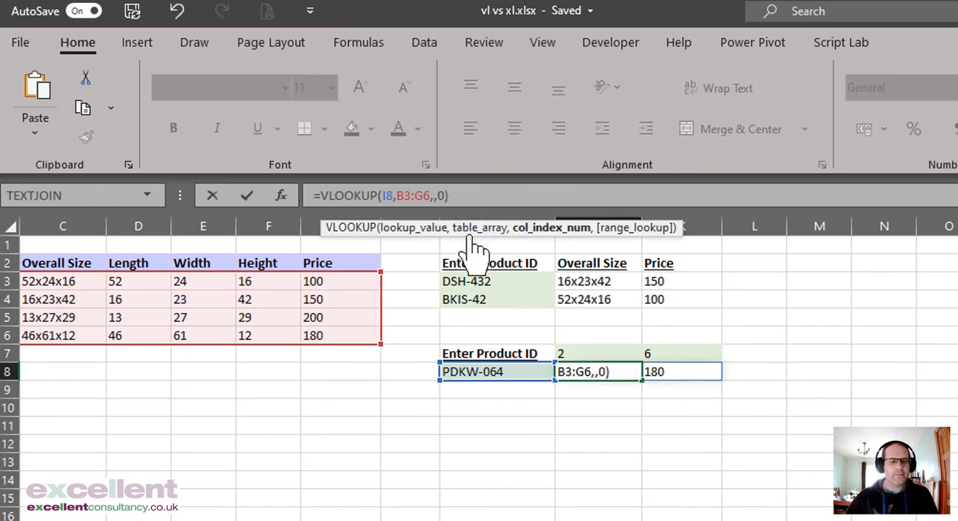
{"action": "left_click", "coordinate": [602, 355]}
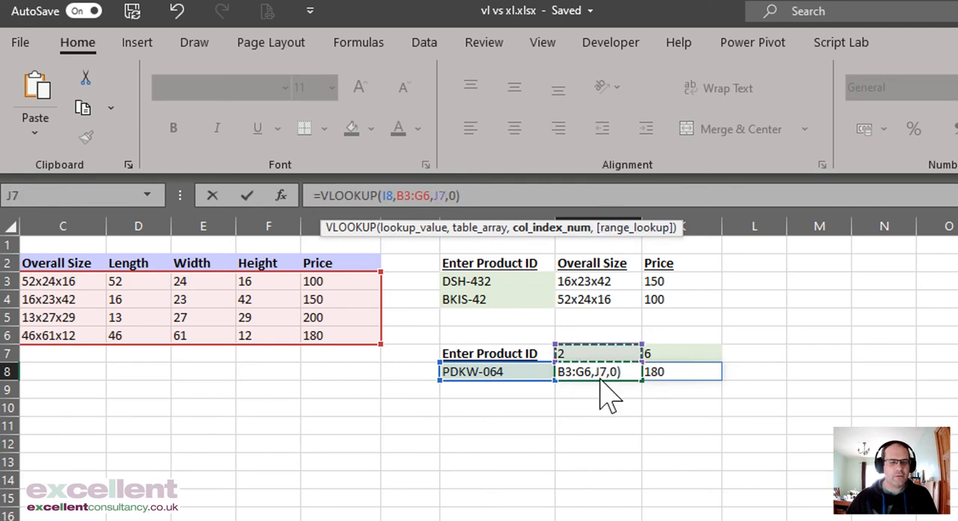
{"action": "key", "text": "Return"}
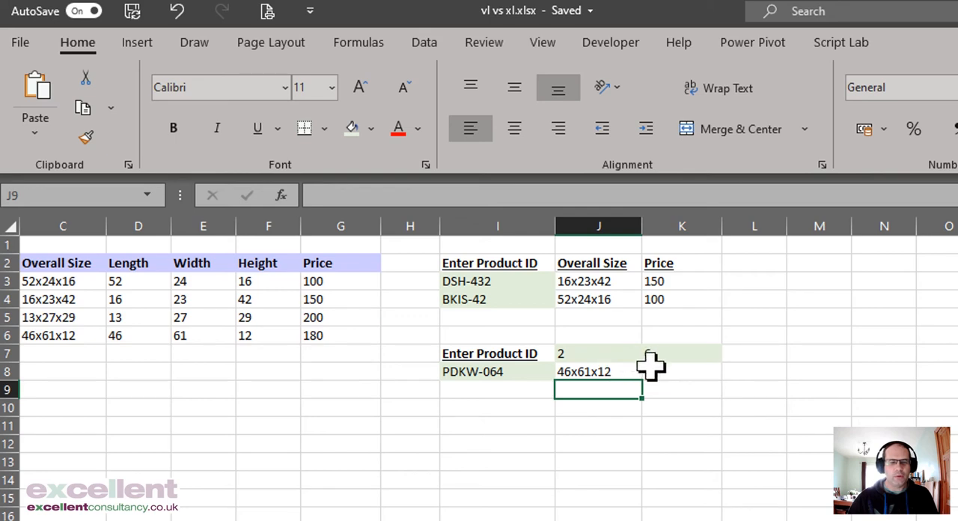
Step: Change the column index in the J8 formula to the spilled range J7#, giving =VLOOKUP(I8,B3:G6,J7#,0)
{"action": "left_click", "coordinate": [612, 369]}
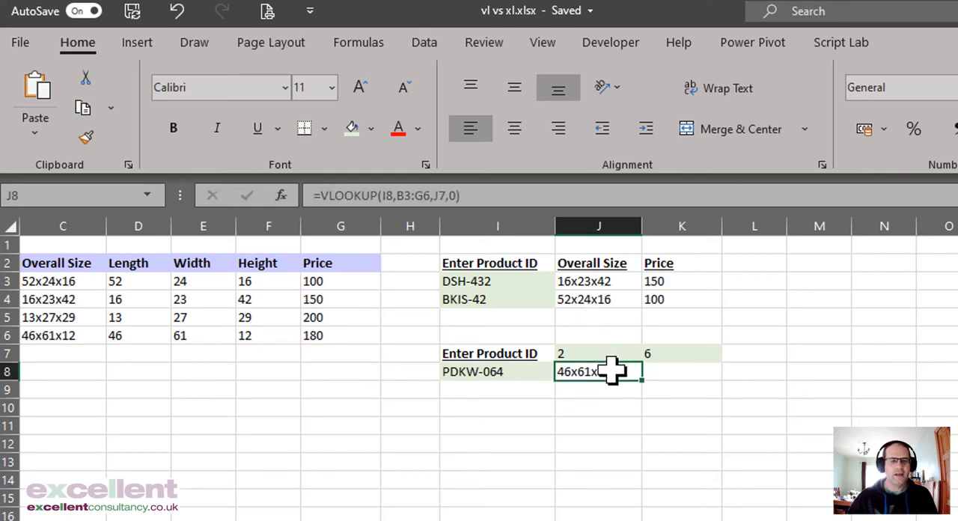
{"action": "left_click", "coordinate": [446, 194]}
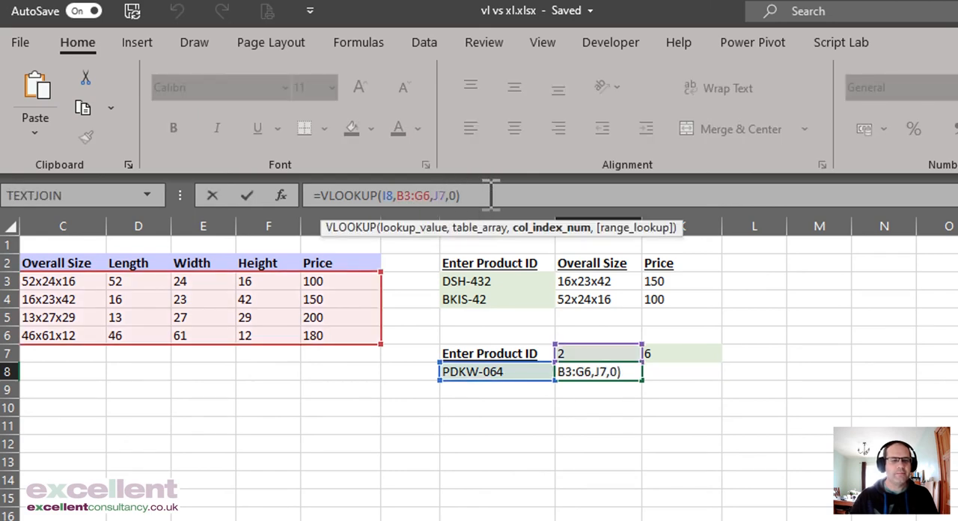
{"action": "type", "text": "#"}
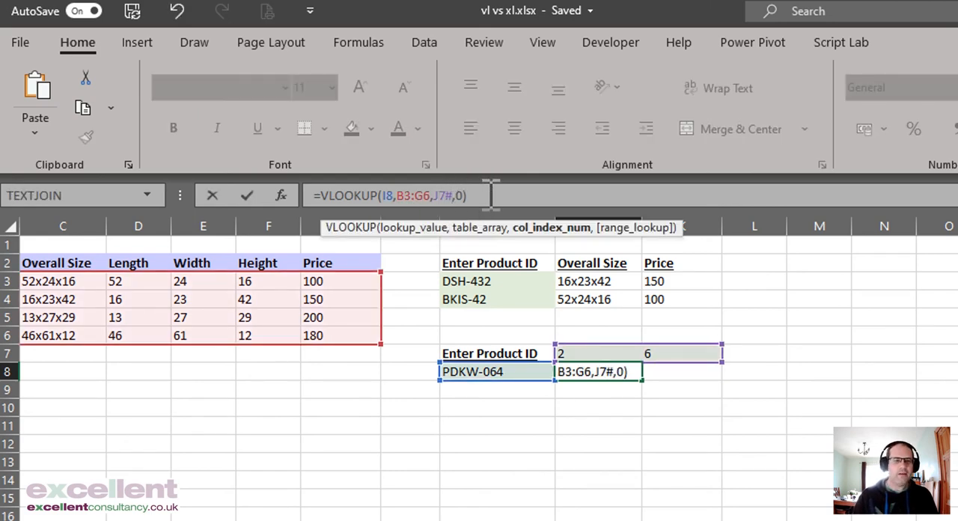
{"action": "key", "text": "Return"}
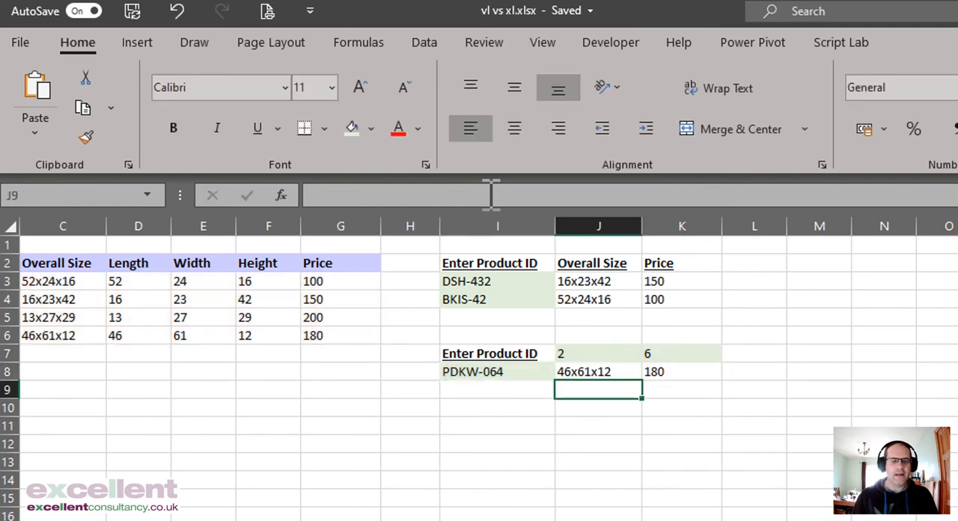
{"action": "left_click", "coordinate": [598, 371]}
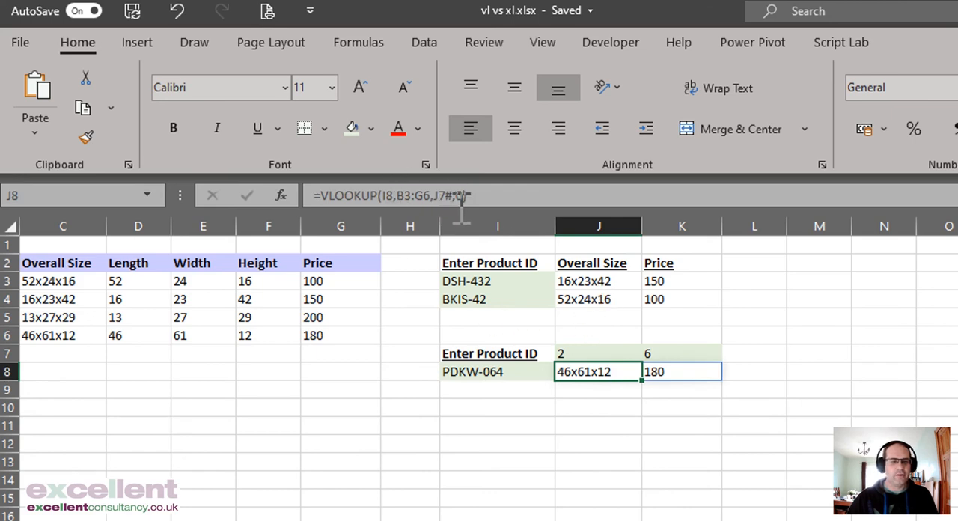
{"action": "left_click", "coordinate": [595, 350]}
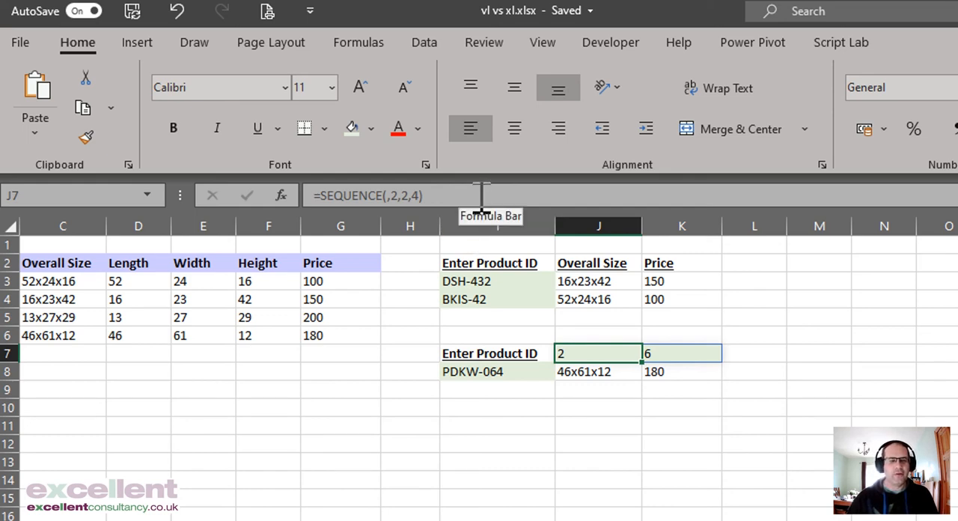
Step: Enter the label Rows in J11 with the value 1 in J12, and the label Cols in K11
{"action": "left_click", "coordinate": [596, 426]}
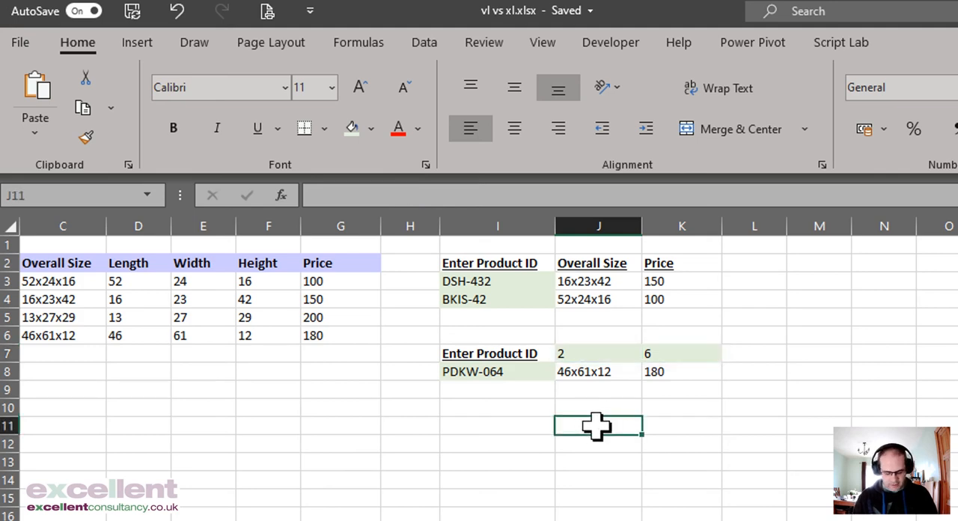
{"action": "type", "text": "Rows"}
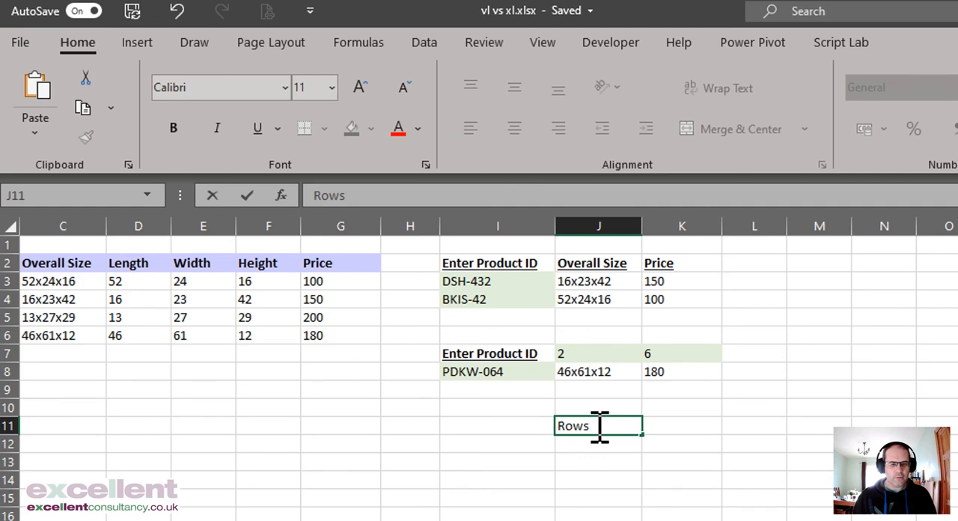
{"action": "key", "text": "Return"}
{"action": "type", "text": "1"}
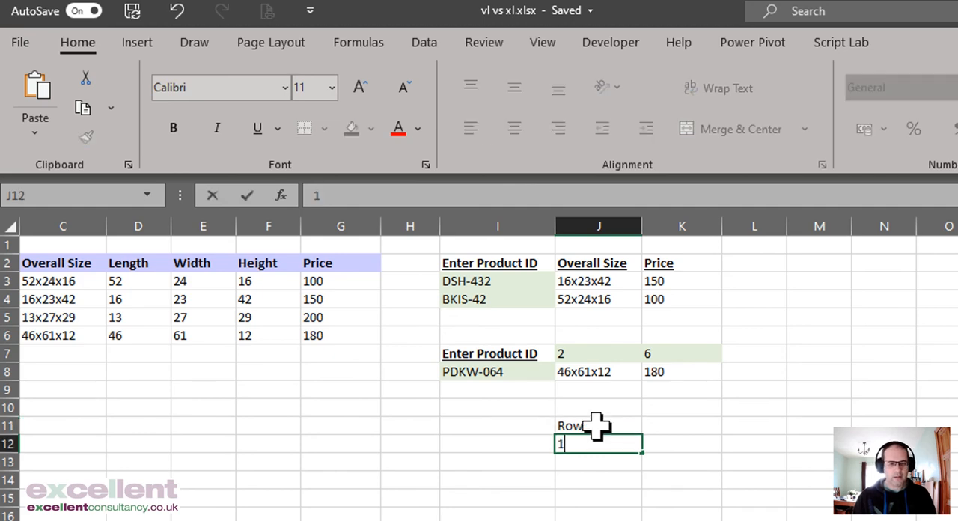
{"action": "key", "text": "Up"}
{"action": "key", "text": "Right"}
{"action": "type", "text": "Cols"}
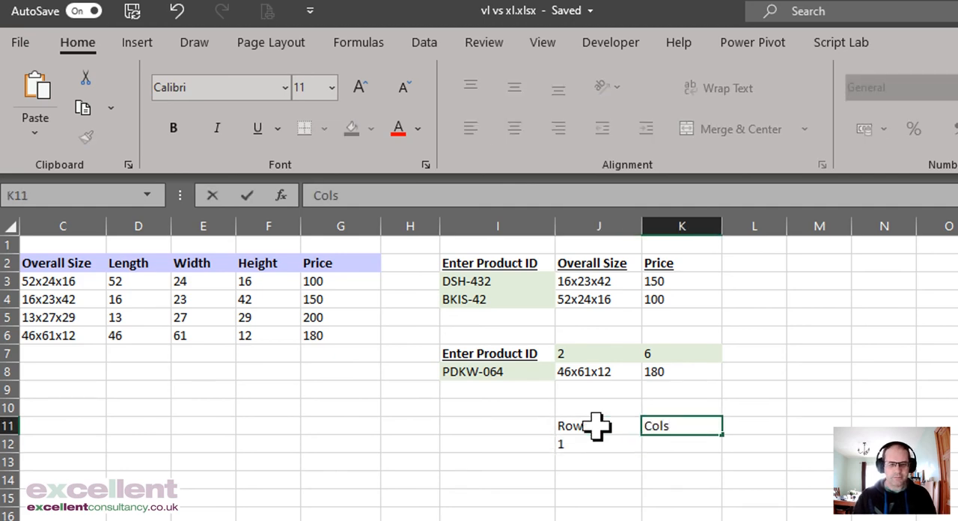
{"action": "key", "text": "Return"}
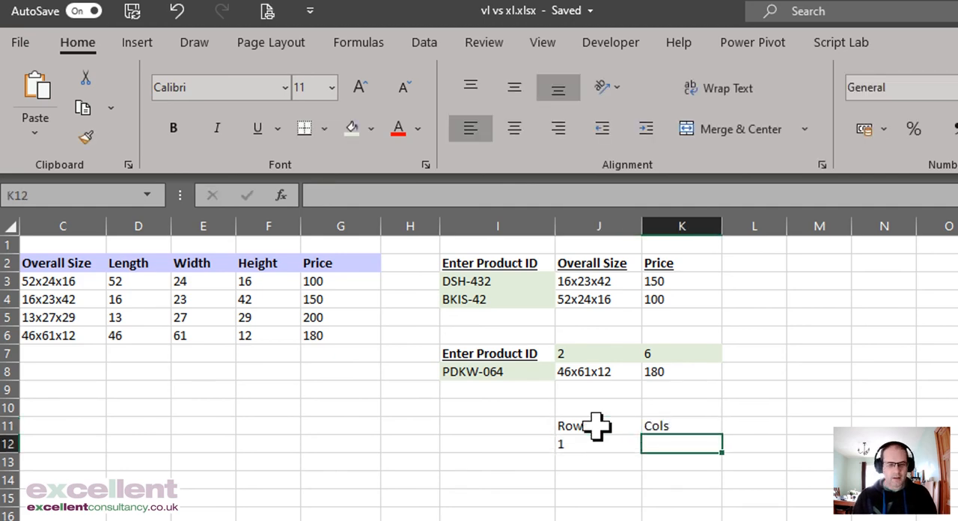
Step: Check the SEQUENCE arguments in J7 and enter 2 under the Cols label in K12
{"action": "key", "text": "Up"}
{"action": "key", "text": "Up"}
{"action": "key", "text": "Up"}
{"action": "key", "text": "Up"}
{"action": "key", "text": "Up"}
{"action": "key", "text": "Left"}
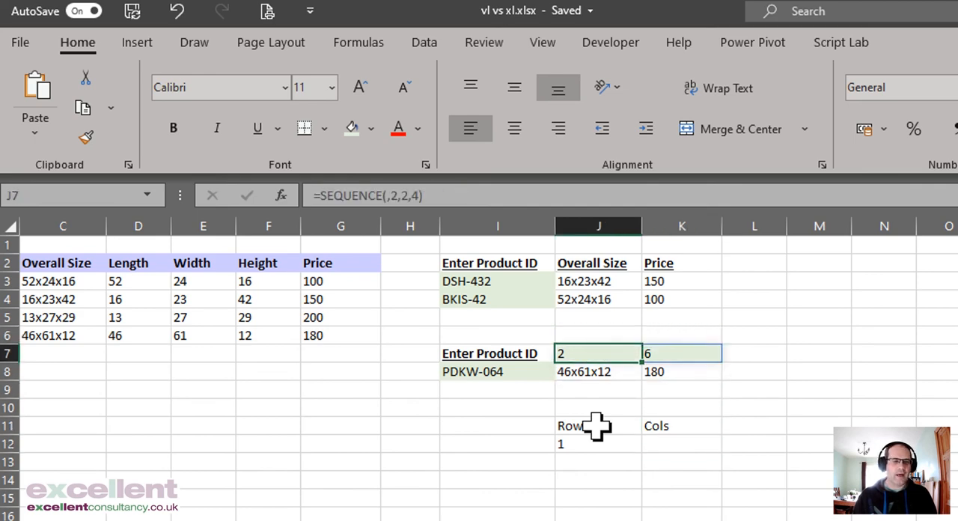
{"action": "key", "text": "Down"}
{"action": "key", "text": "Down"}
{"action": "key", "text": "Down"}
{"action": "key", "text": "Down"}
{"action": "key", "text": "Down"}
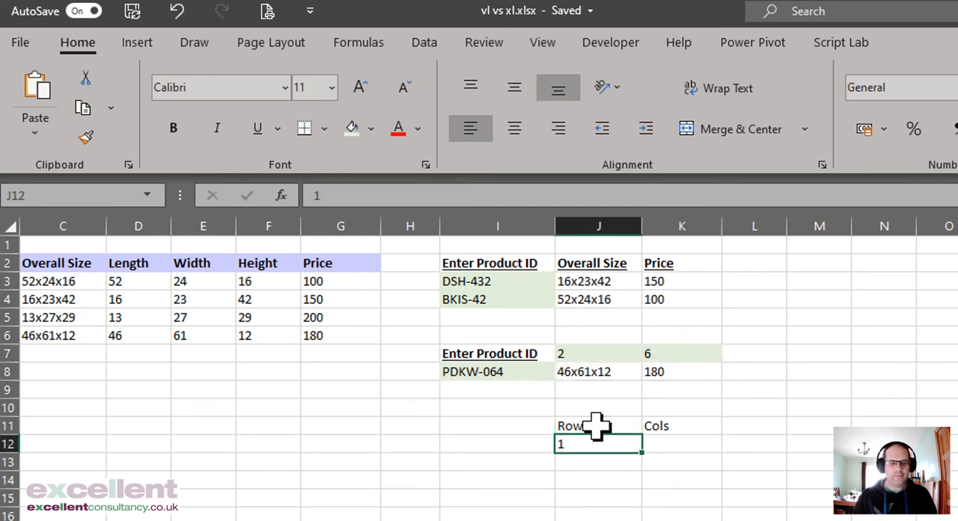
{"action": "key", "text": "Right"}
{"action": "type", "text": "2"}
{"action": "key", "text": "Up"}
{"action": "key", "text": "Right"}
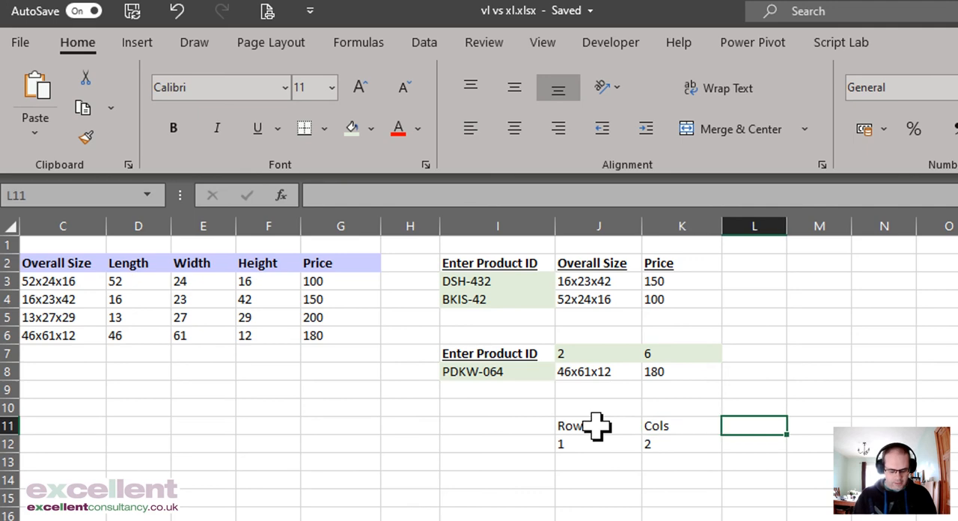
Step: Enter the label Start in L11 with the value 2 beneath it in L12
{"action": "type", "text": "Start"}
{"action": "key", "text": "Return"}
{"action": "type", "text": "2"}
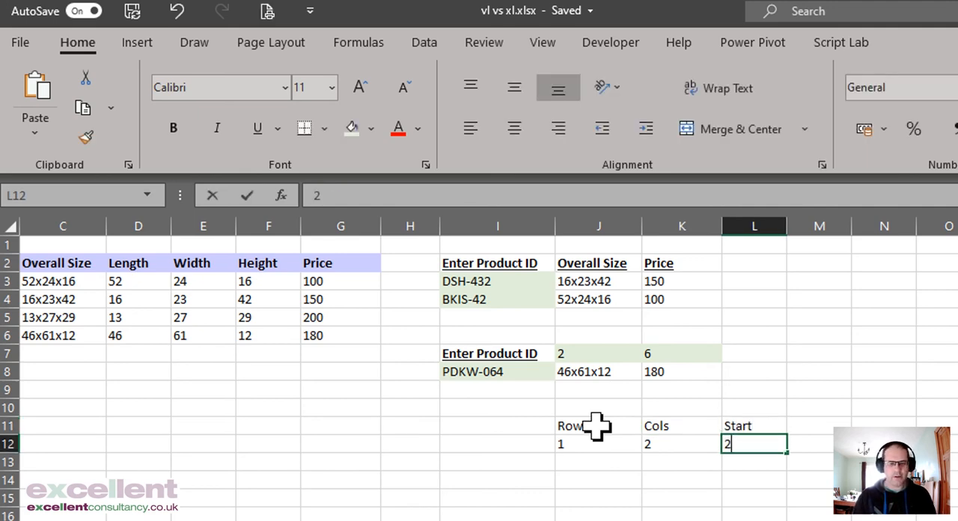
{"action": "key", "text": "Return"}
Step: Enter the label Step in M11 with the value 4 beneath it in M12
{"action": "key", "text": "Up"}
{"action": "key", "text": "Up"}
{"action": "key", "text": "Right"}
{"action": "type", "text": "St"}
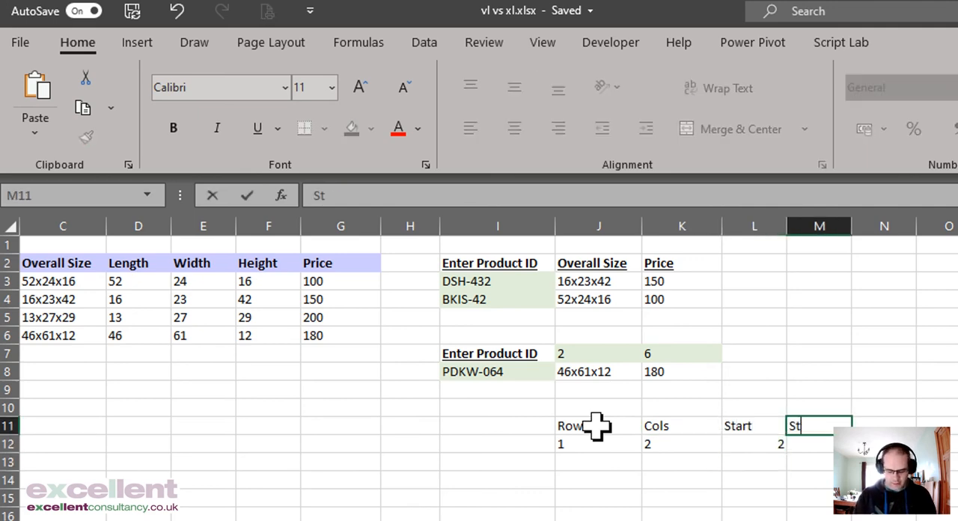
{"action": "type", "text": "ep"}
{"action": "key", "text": "Return"}
{"action": "type", "text": "4"}
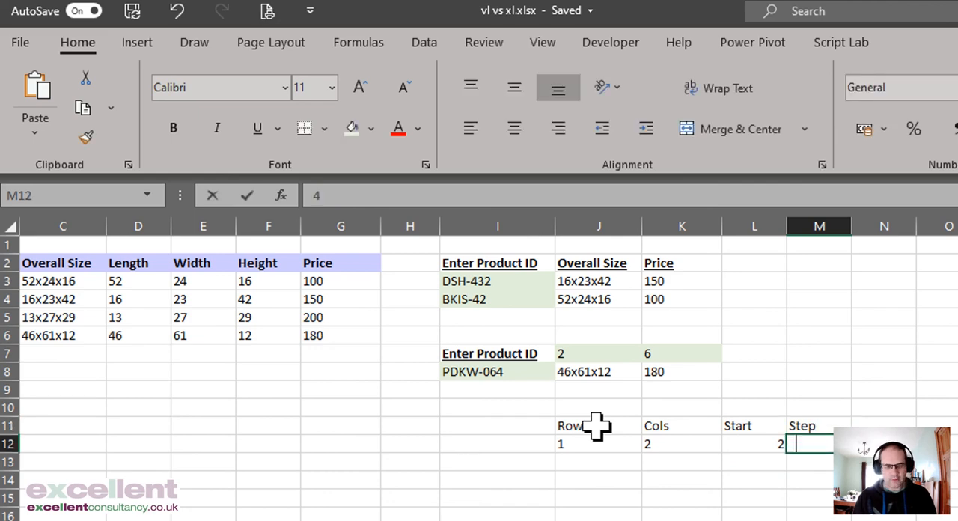
{"action": "key", "text": "Return"}
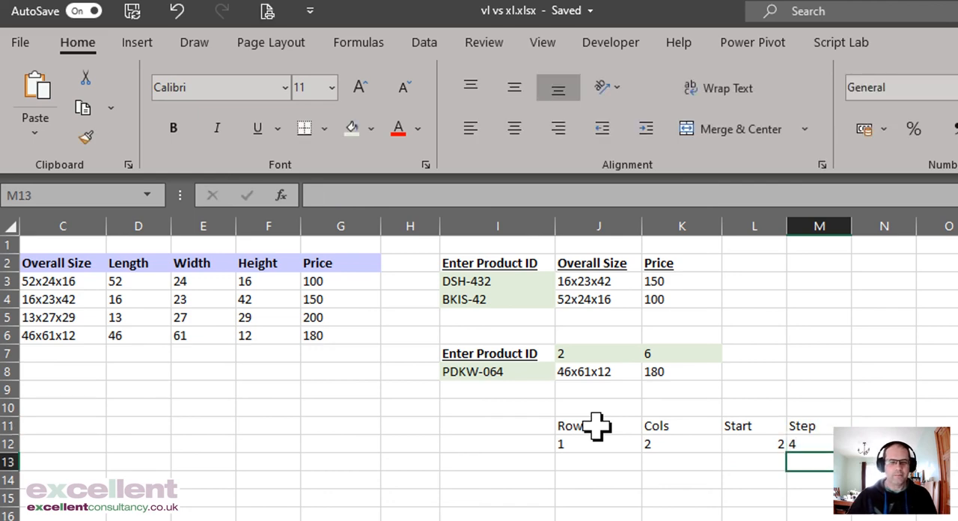
Step: In the J7 SEQUENCE formula, point the rows argument to J12 and the columns argument to K12
{"action": "left_click", "coordinate": [597, 361]}
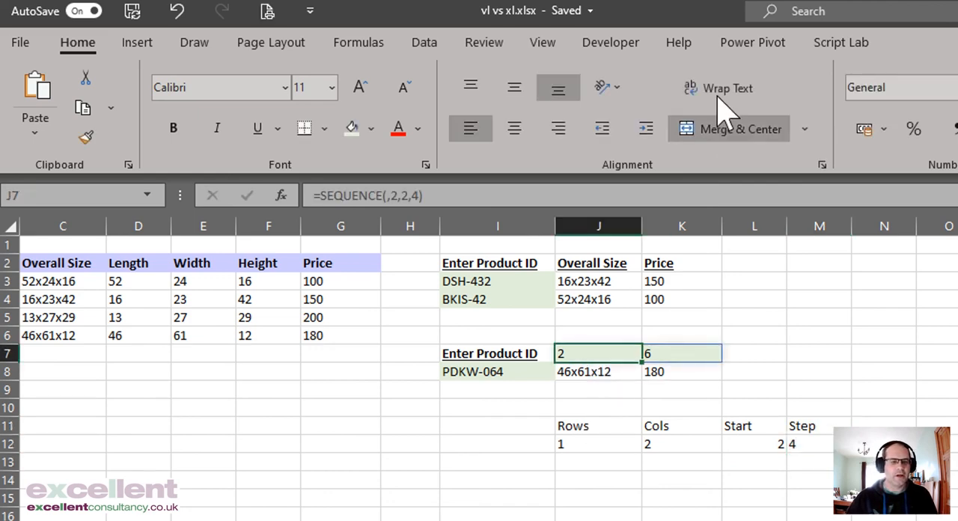
{"action": "double_click", "coordinate": [390, 195]}
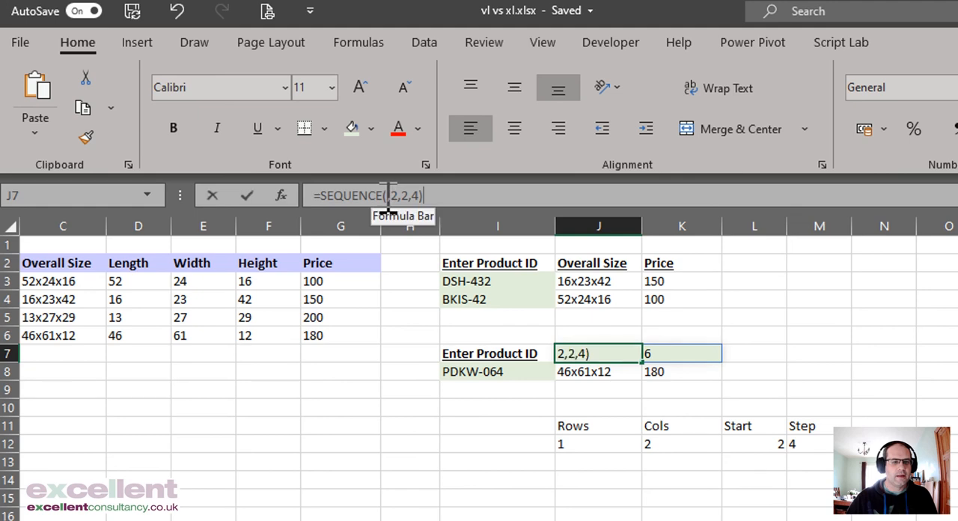
{"action": "left_click", "coordinate": [582, 443]}
{"action": "left_click", "coordinate": [413, 195]}
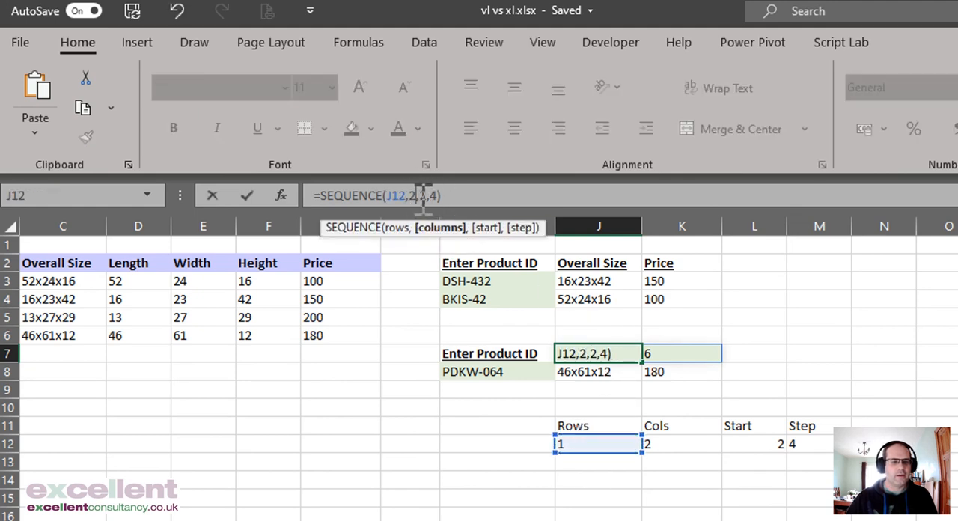
{"action": "left_click", "coordinate": [652, 447]}
Step: Point the start and step arguments to L12 and M12, completing J7 as =SEQUENCE(J12,K12,L12,M12)
{"action": "left_click", "coordinate": [439, 195]}
{"action": "key", "text": "BackSpace"}
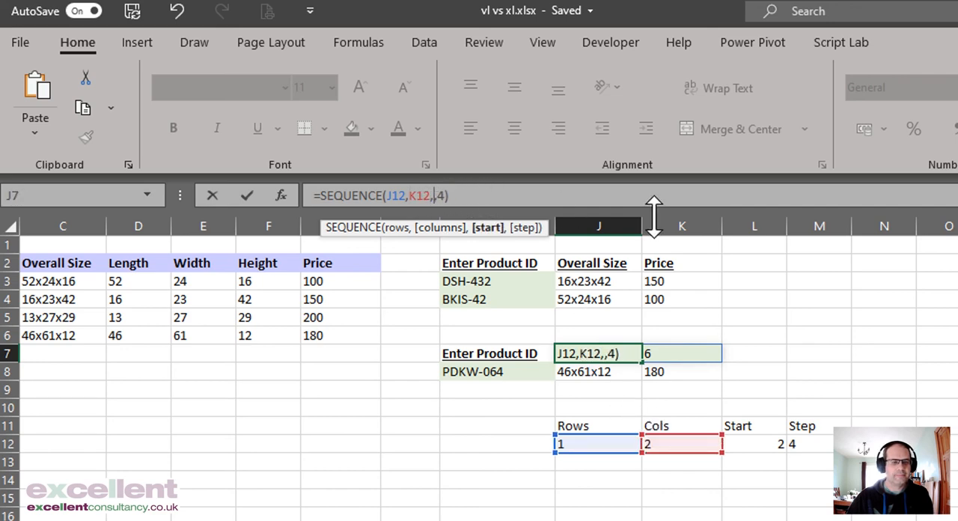
{"action": "left_click", "coordinate": [755, 443]}
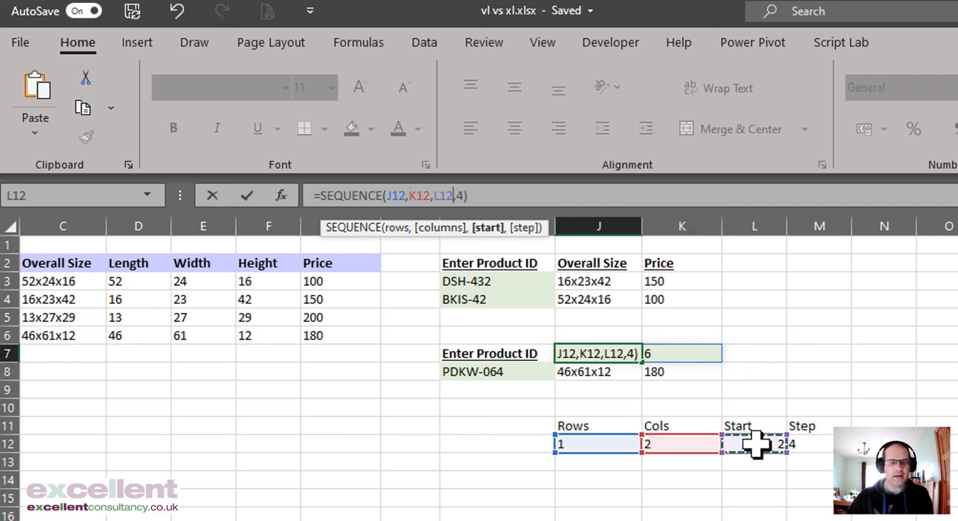
{"action": "left_click", "coordinate": [464, 193]}
{"action": "key", "text": "BackSpace"}
{"action": "left_click", "coordinate": [820, 444]}
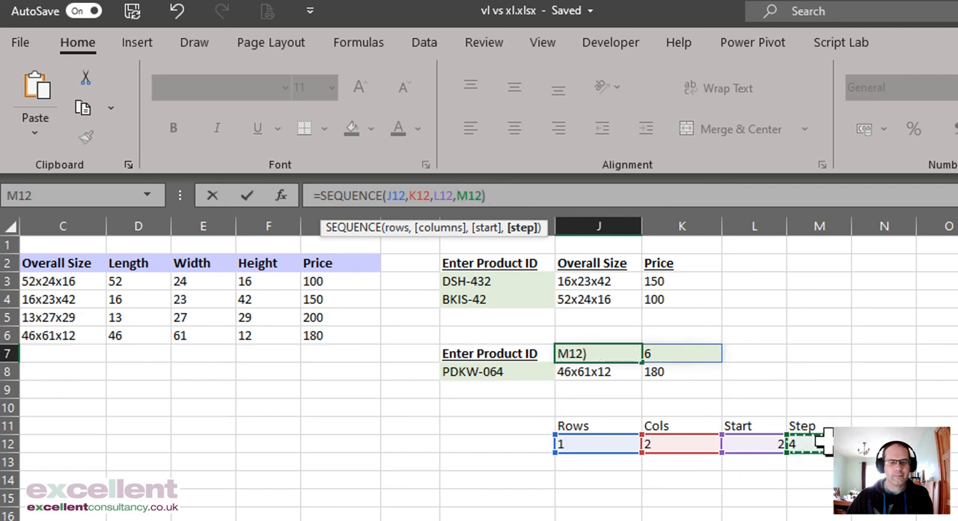
{"action": "key", "text": "Return"}
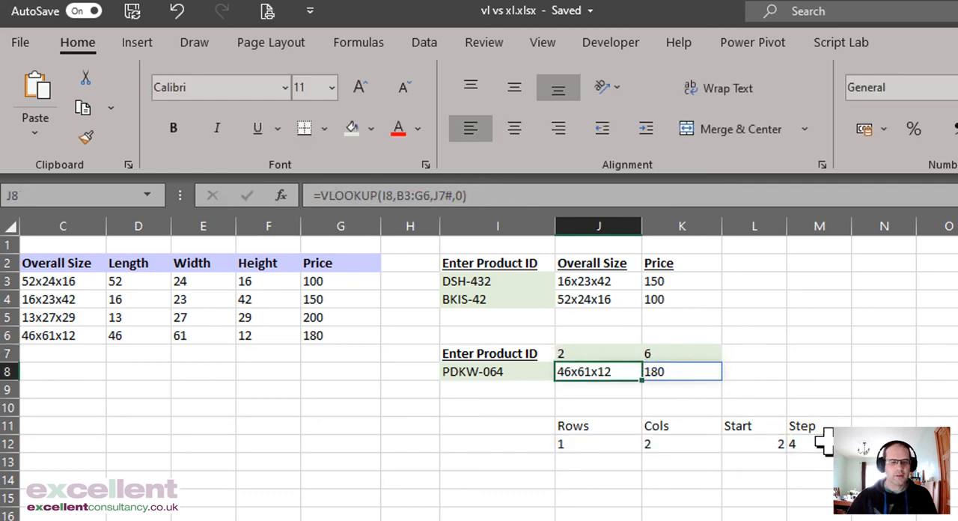
Step: Compare the SEQUENCE formula in J7 with the VLOOKUP formula in J8
{"action": "left_click", "coordinate": [591, 354]}
{"action": "left_click", "coordinate": [592, 371]}
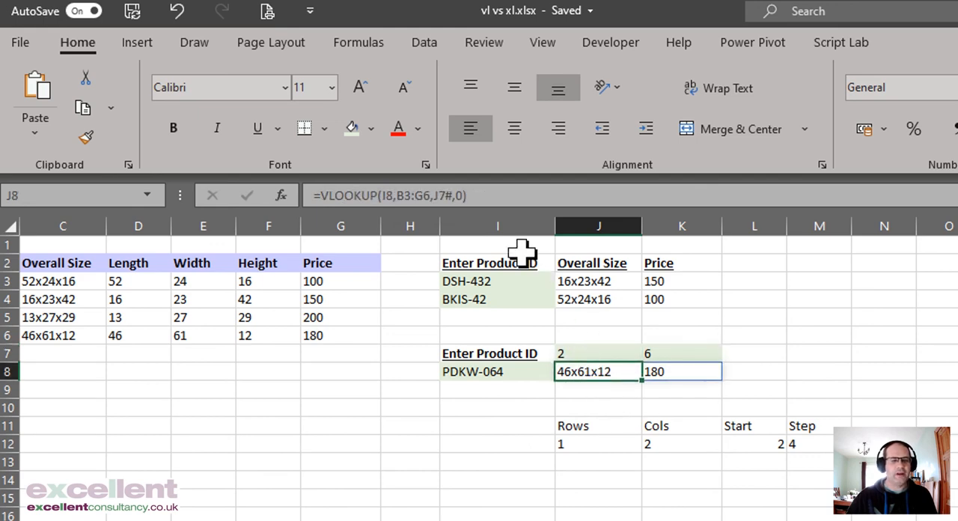
{"action": "left_click", "coordinate": [614, 351]}
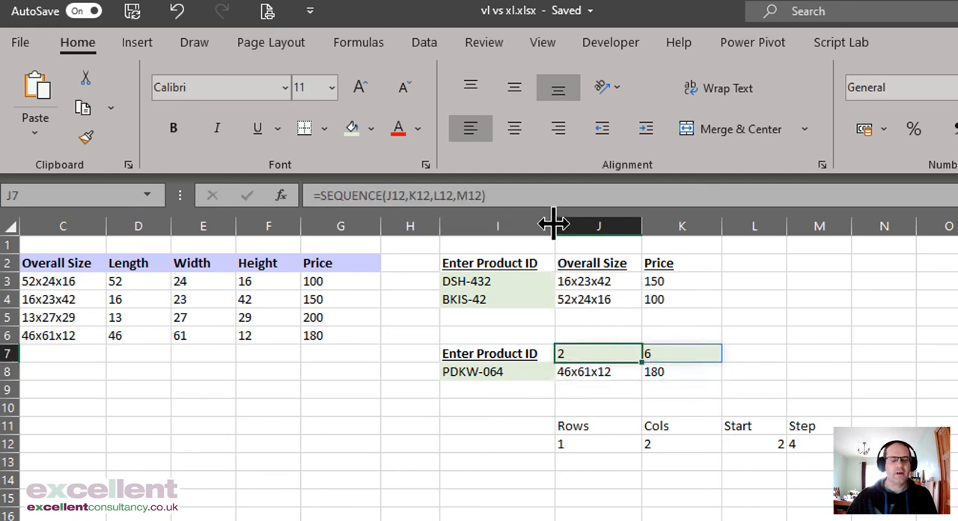